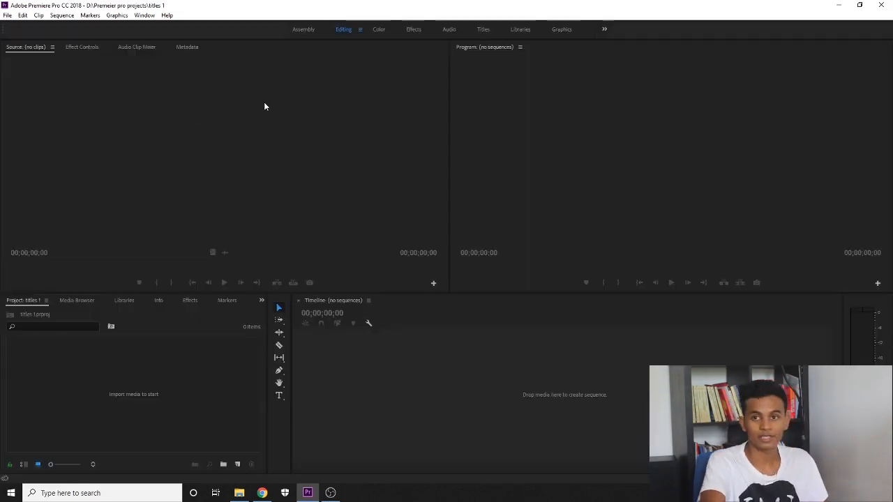
Import big match parade 2019.mp4 from File Explorer into the Project panel and select the clip
click(241, 494)
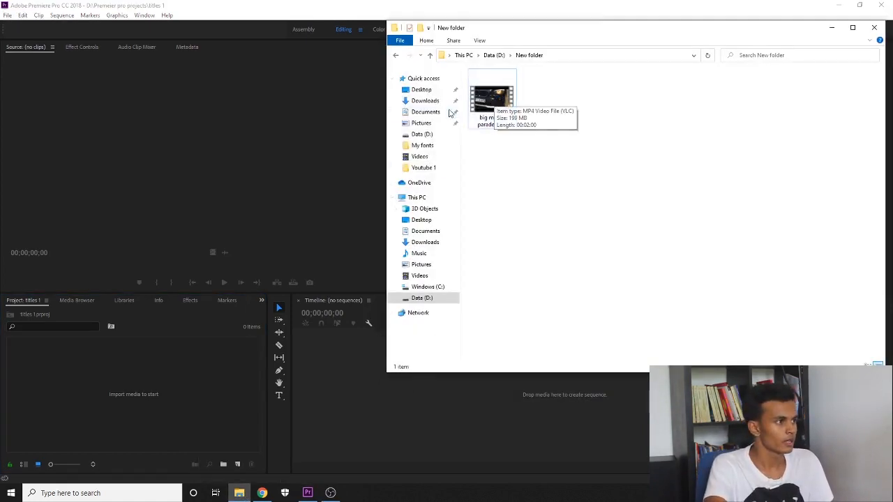
drag(486, 100, 125, 371)
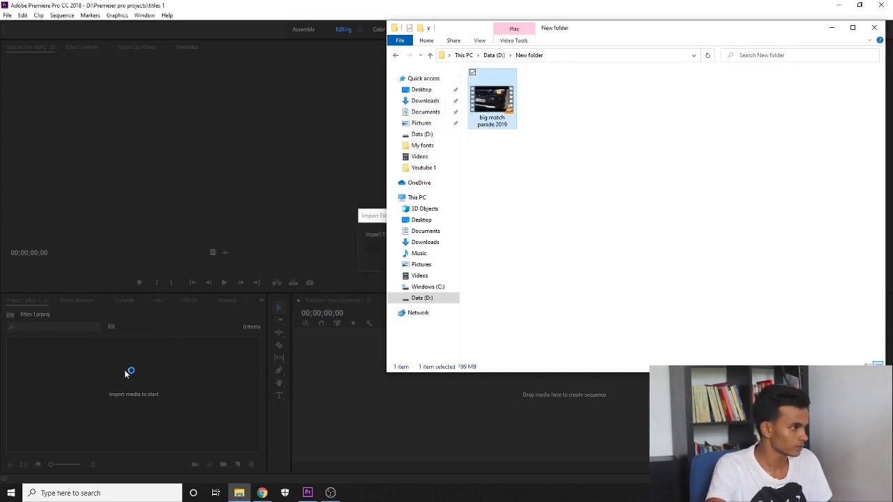
click(215, 392)
click(72, 357)
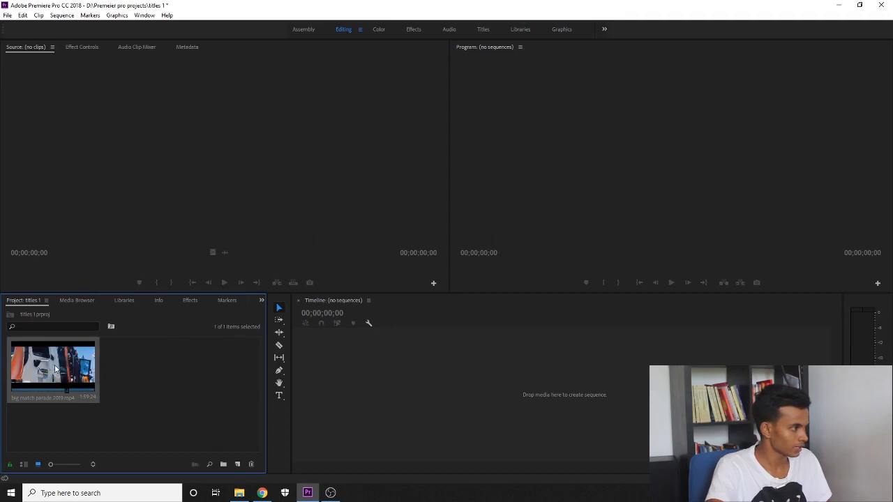
Build the big match parade 2019 sequence from the clip, mute track A1, and start File > New
drag(56, 367, 384, 370)
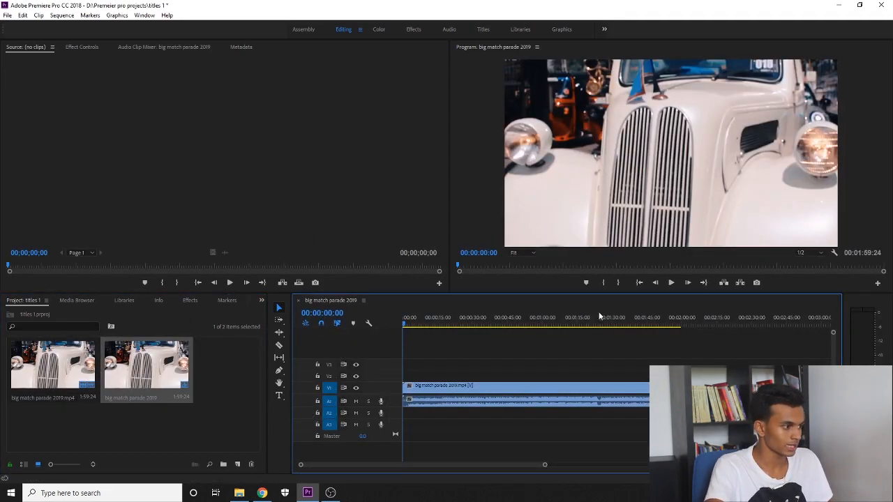
click(355, 401)
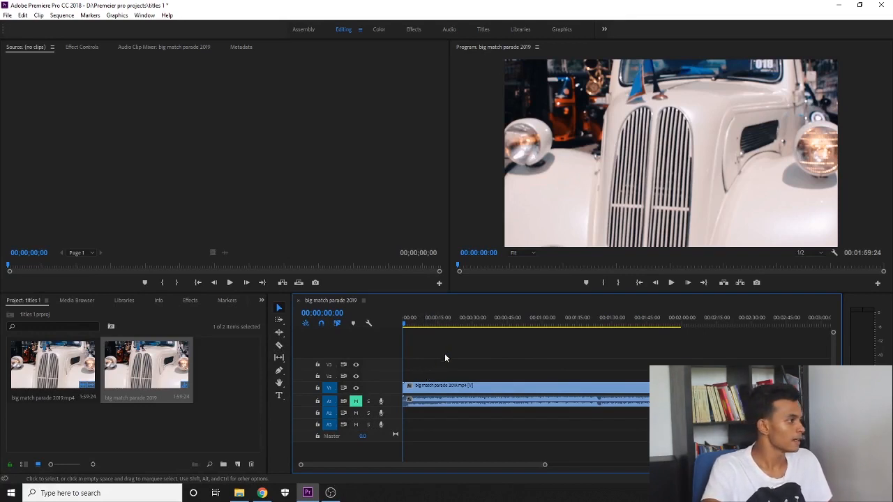
click(225, 407)
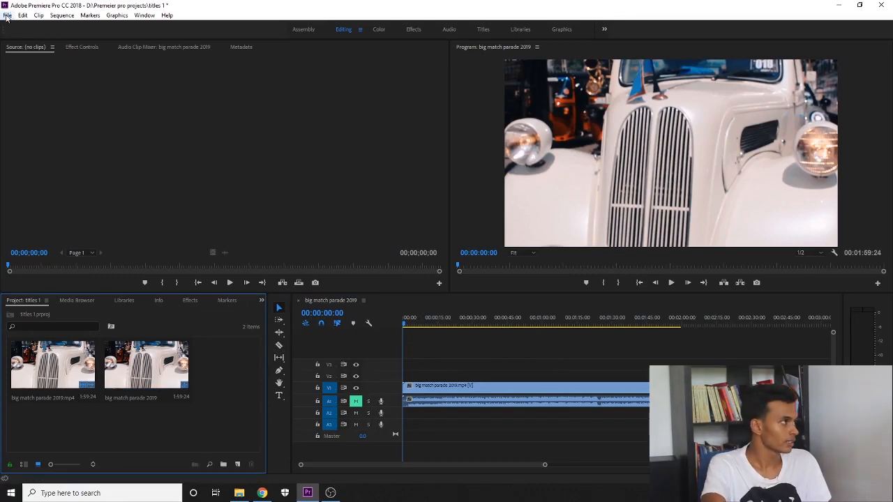
click(7, 16)
mouse_move(21, 27)
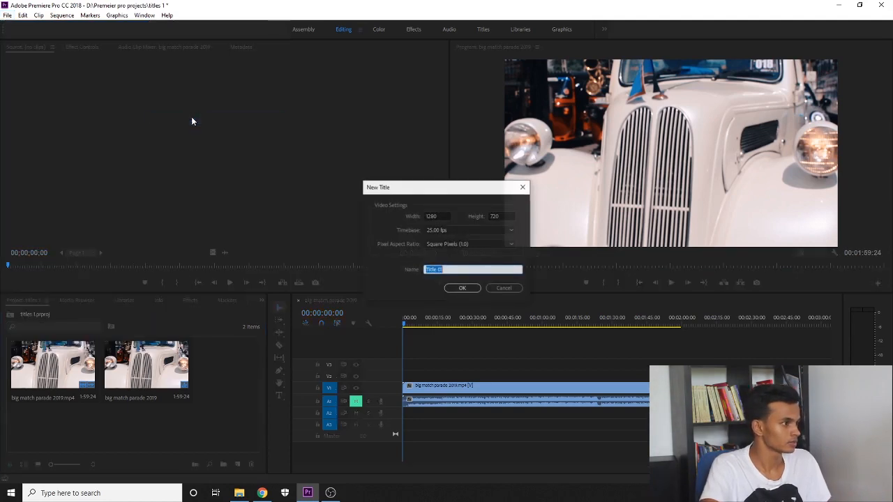
Create legacy title Title 01, enlarge its editor, then bring the DaFont browser forward
click(465, 288)
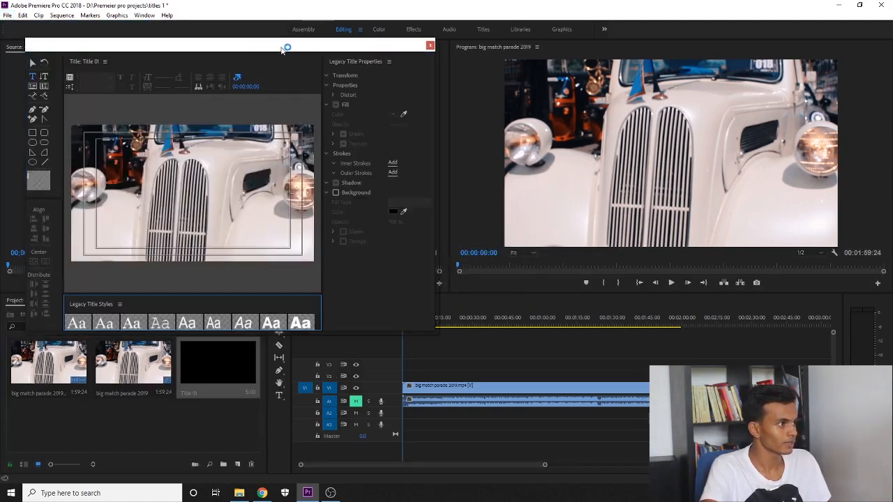
drag(286, 45, 620, 46)
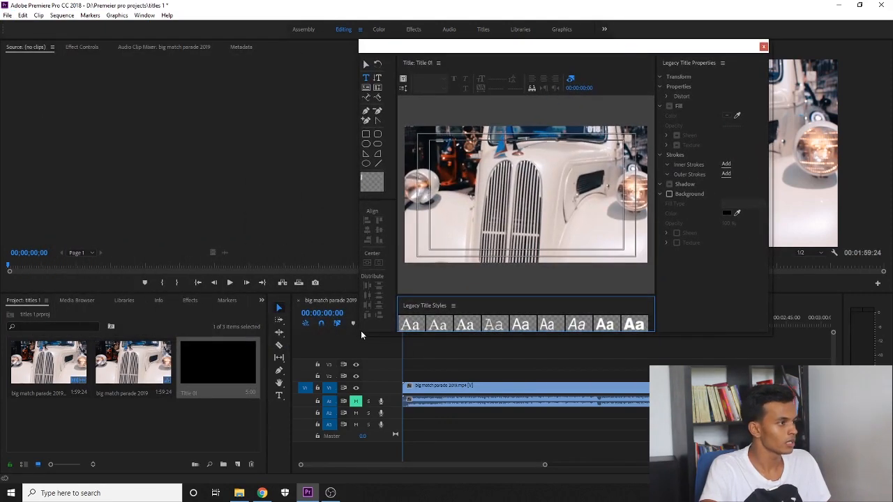
drag(361, 331, 181, 416)
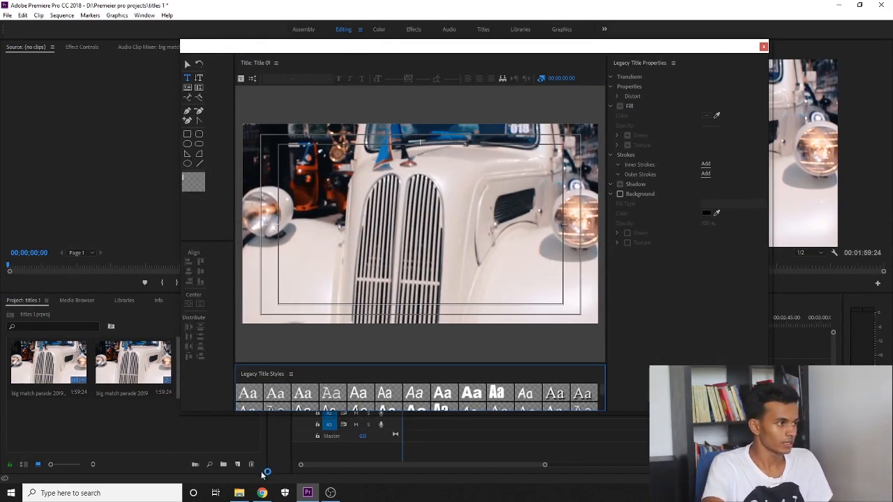
mouse_move(262, 494)
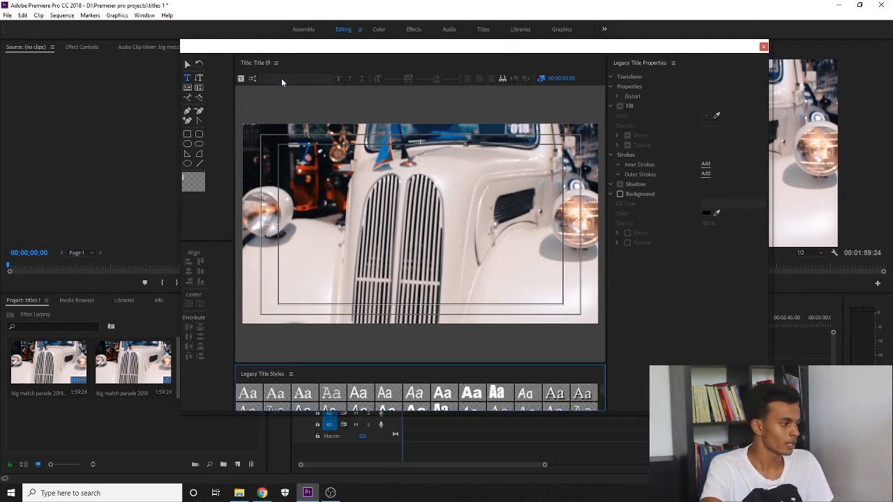
click(262, 494)
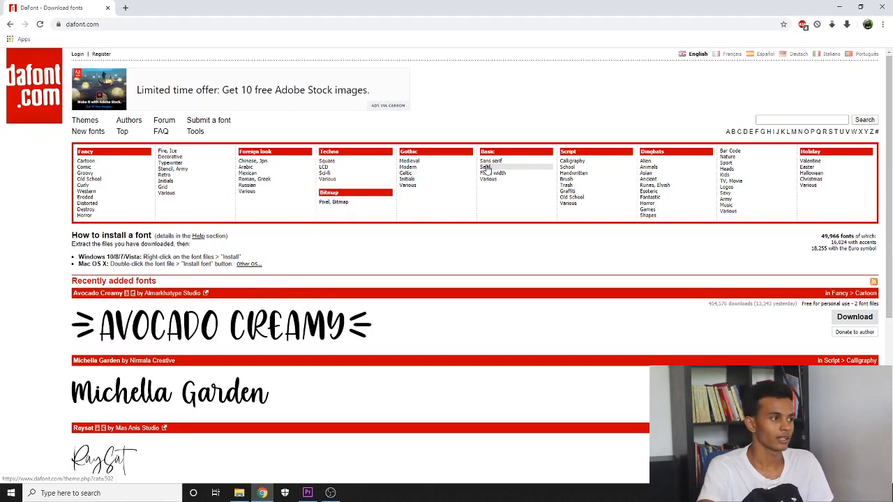
Browse DaFont's Basic › Sans serif font listing, then minimize the browser
click(111, 25)
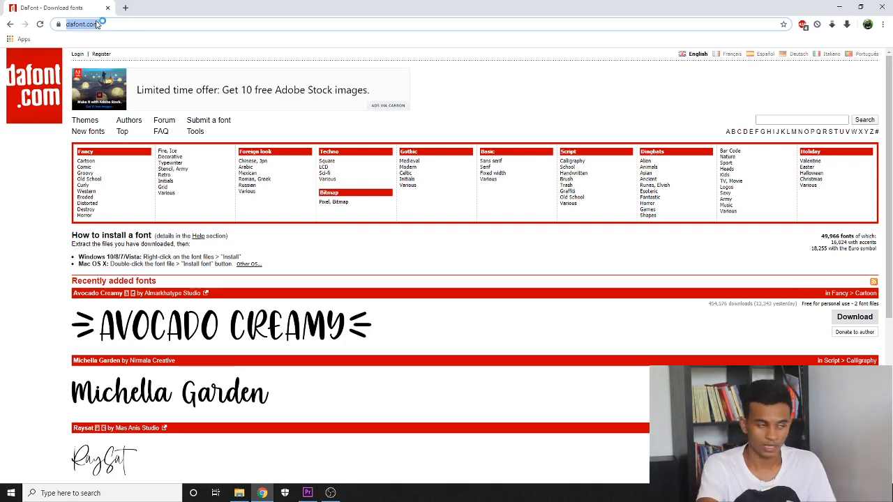
scroll(274, 278, down, 4)
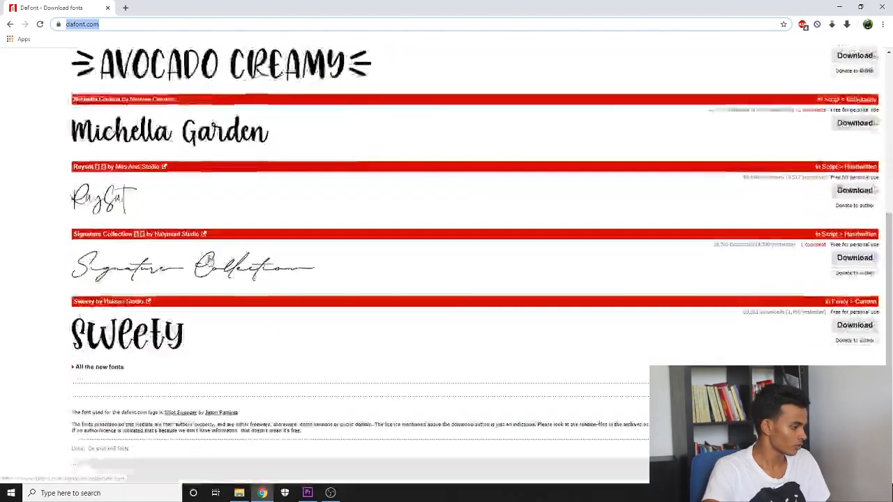
scroll(274, 278, up, 4)
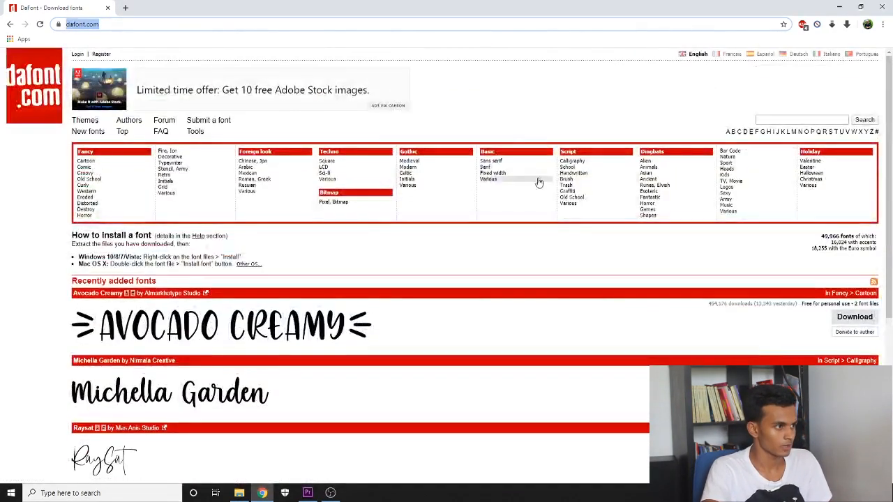
click(500, 167)
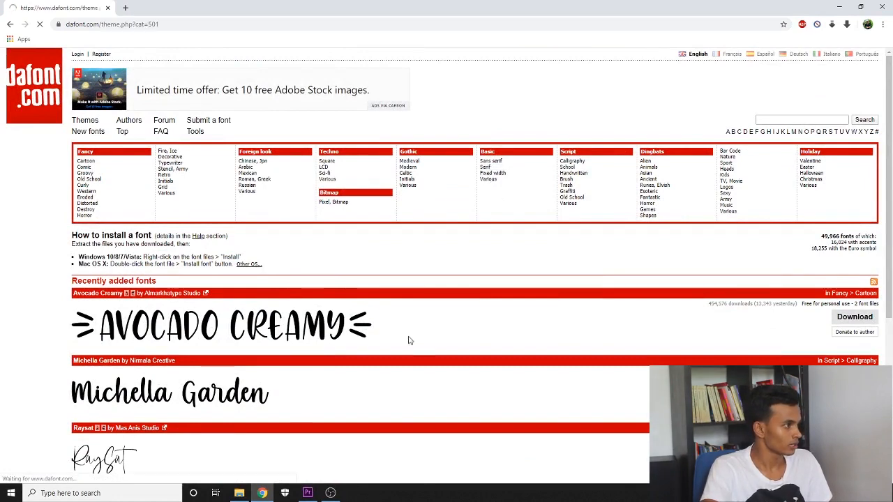
scroll(408, 314, down, 1)
scroll(408, 314, down, 3)
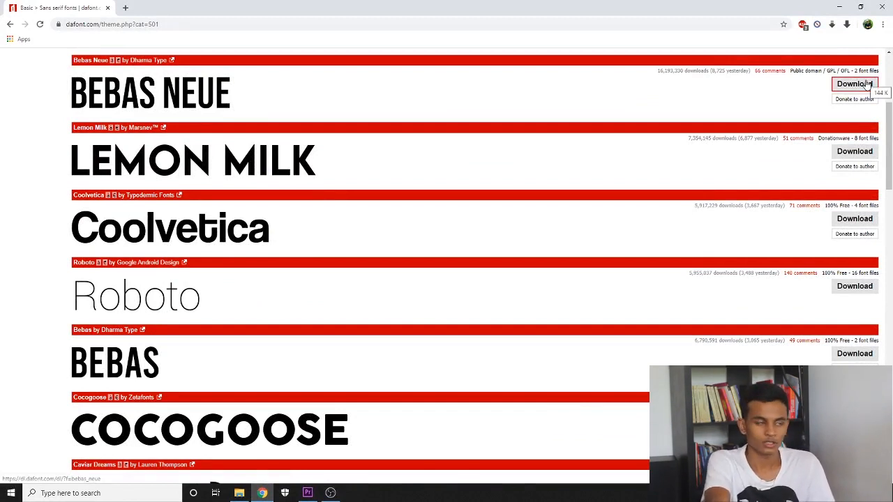
click(839, 7)
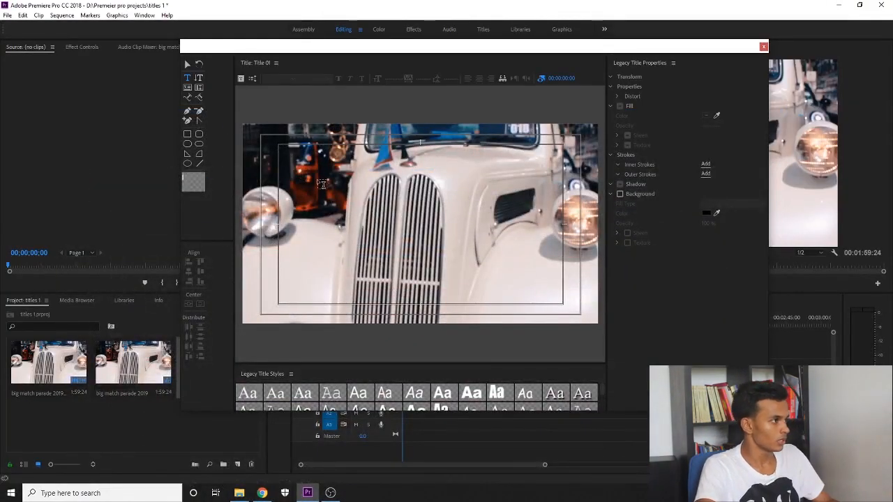
click(323, 183)
click(188, 79)
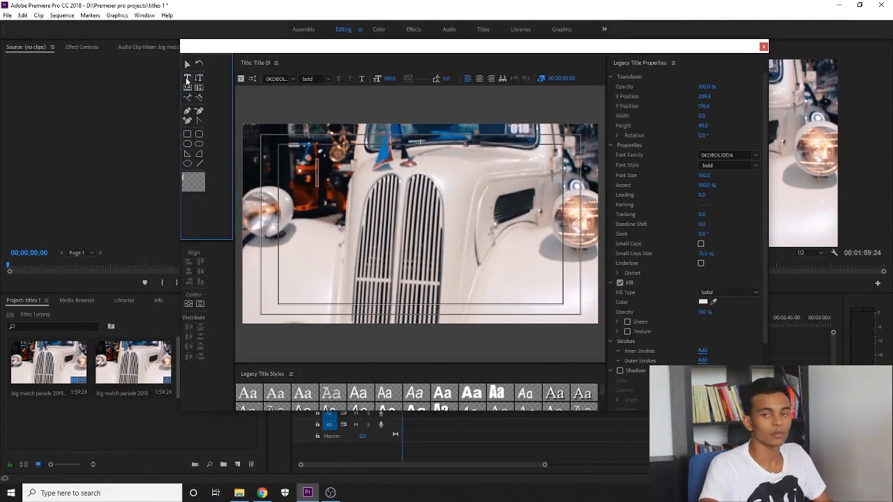
click(318, 166)
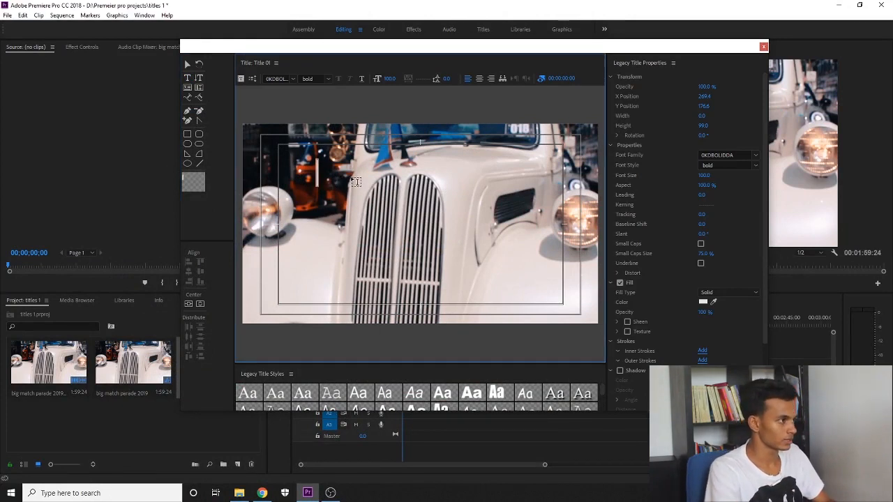
text(a)
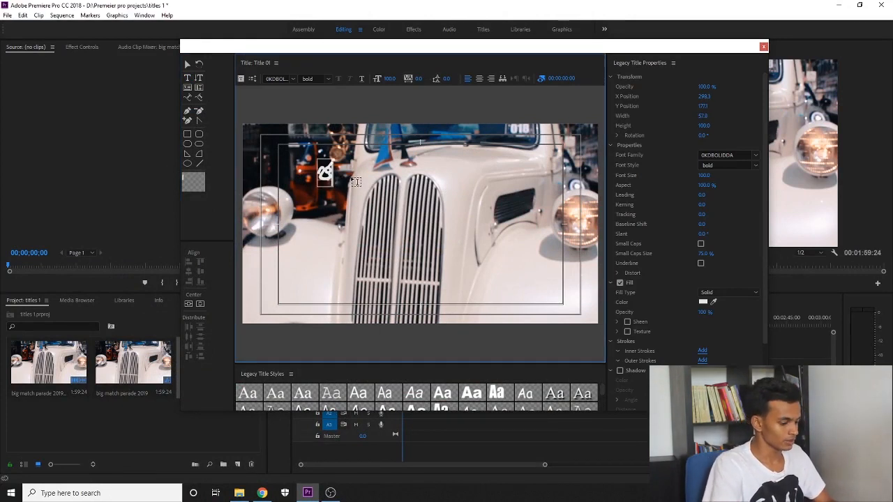
key(ctrl+z)
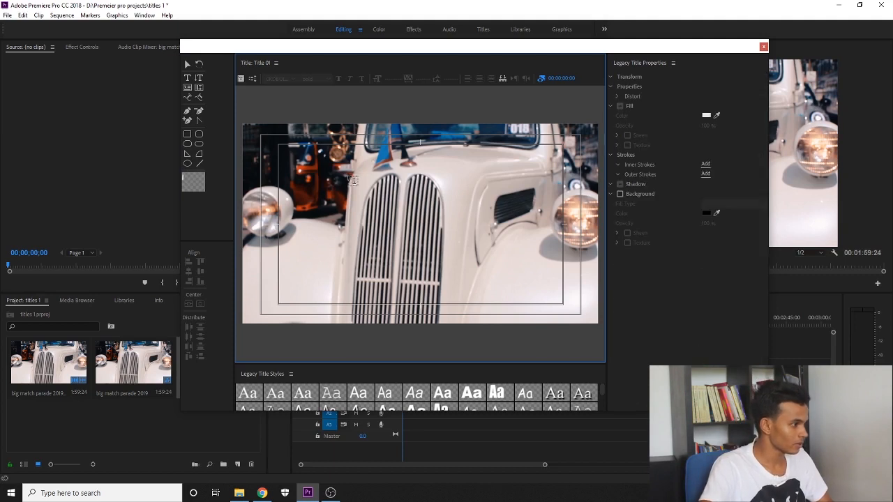
Apply the first title style, type the person's full name on the canvas, and select it
click(251, 394)
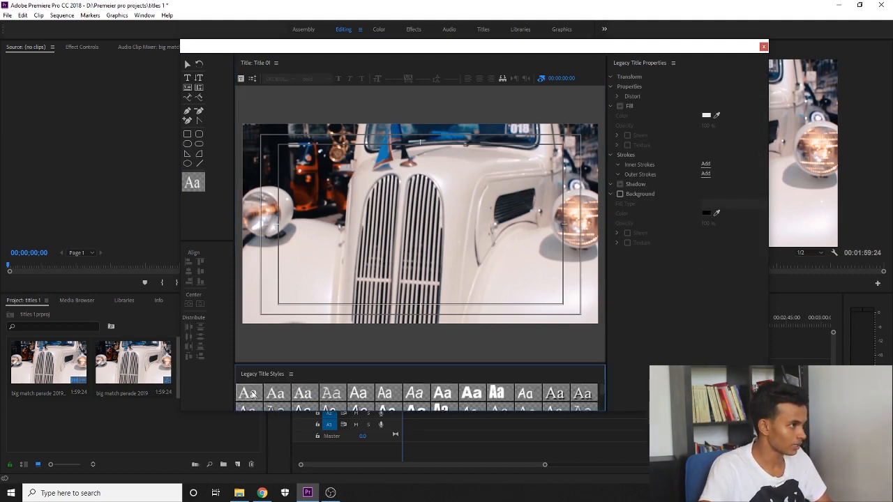
click(339, 186)
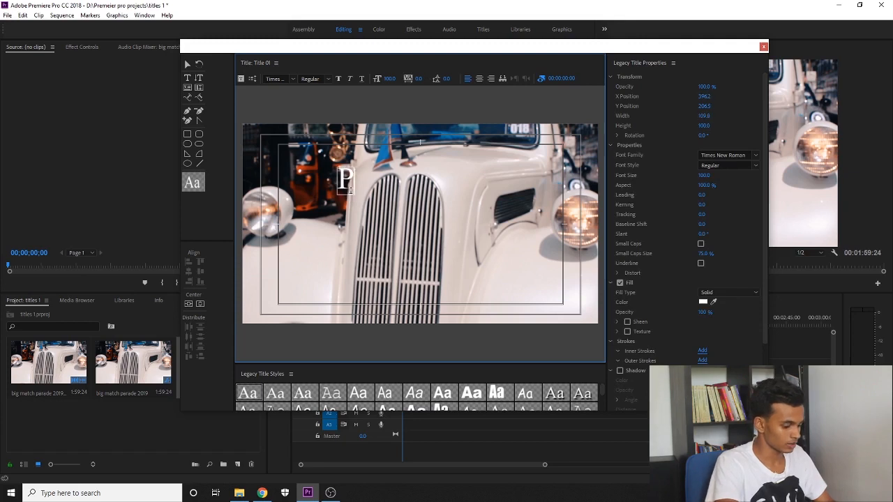
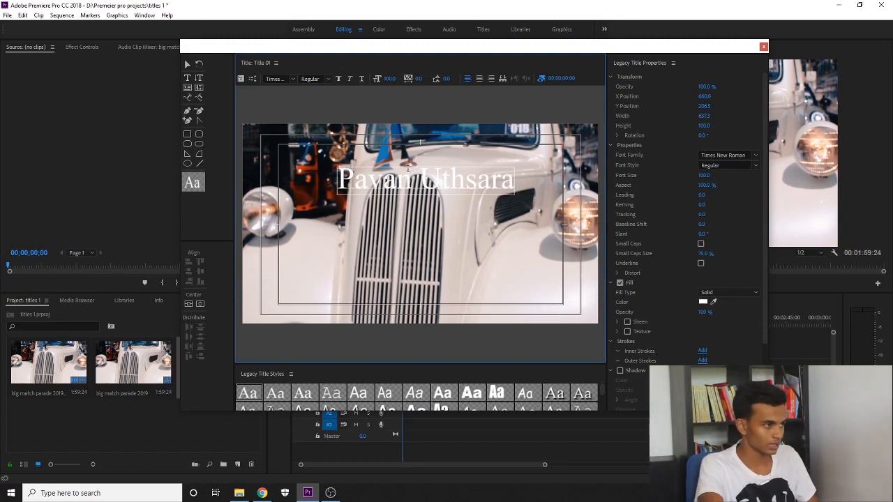
click(382, 180)
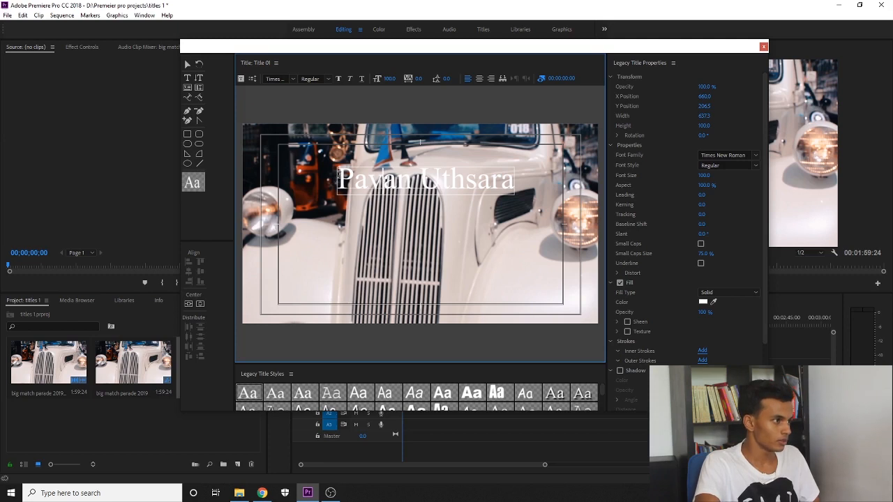
click(338, 177)
shift+click(521, 190)
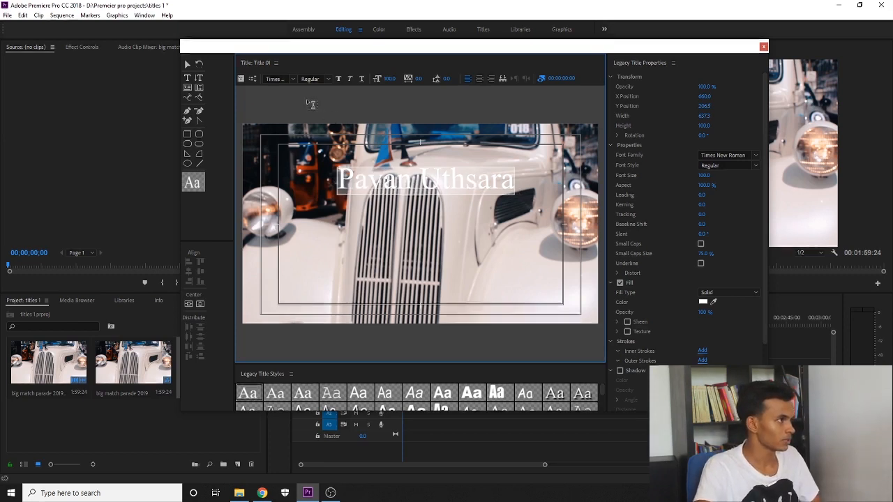
Change the name's font family to Razed with the Bold font style
click(276, 78)
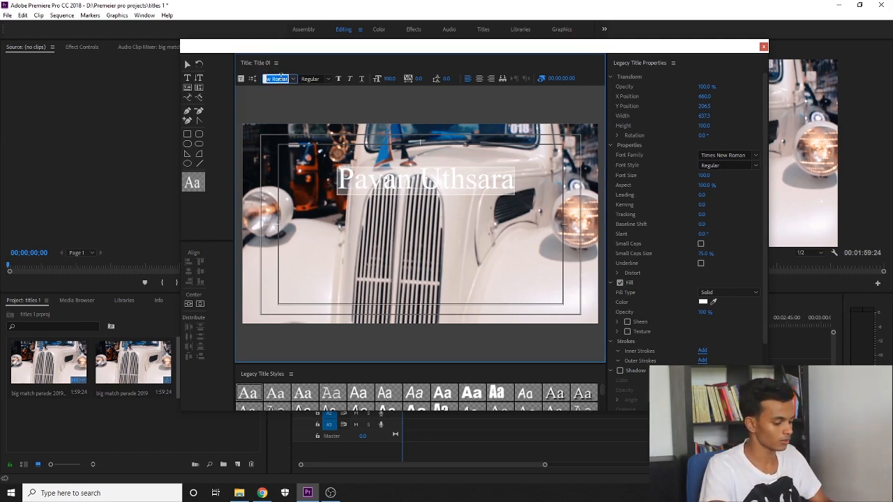
text(R)
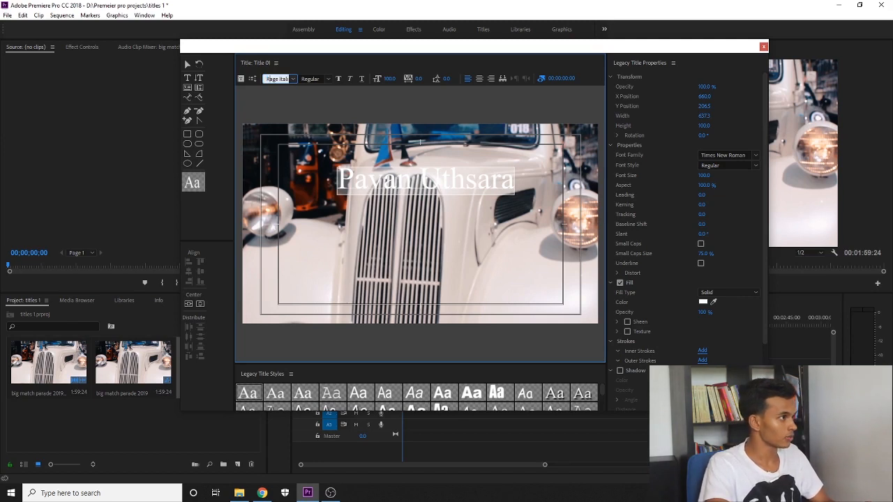
text(azed)
key(Return)
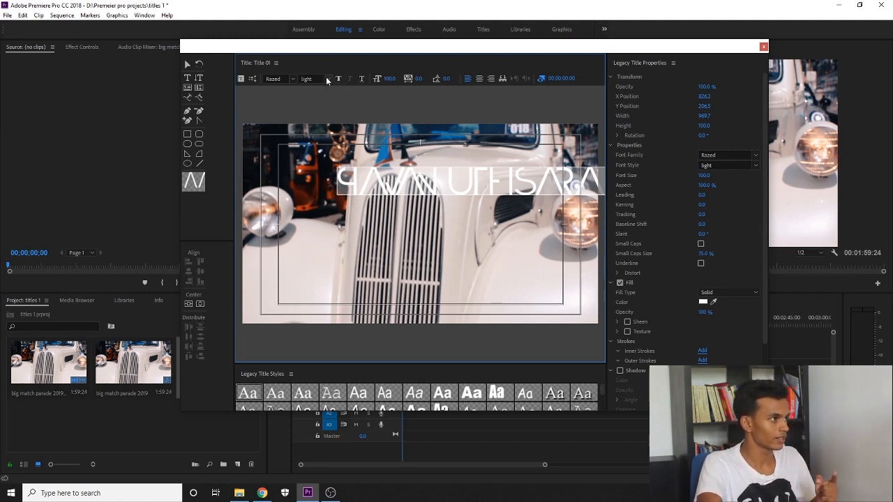
click(326, 80)
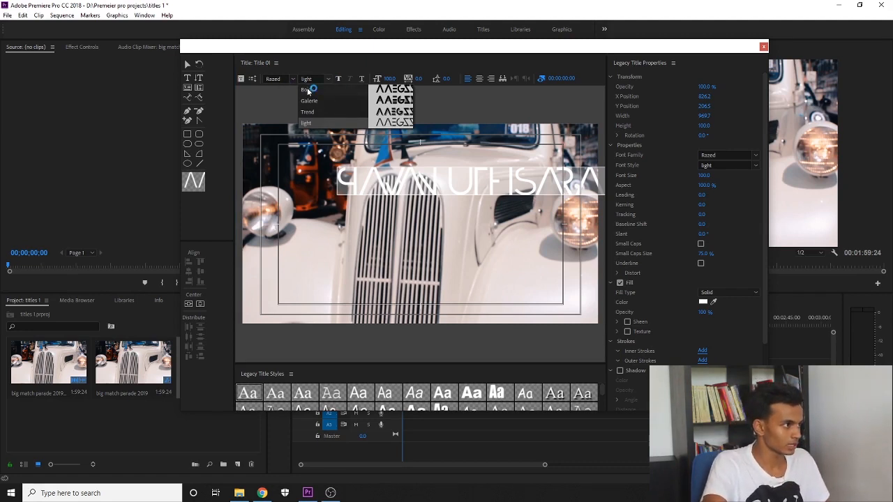
click(307, 89)
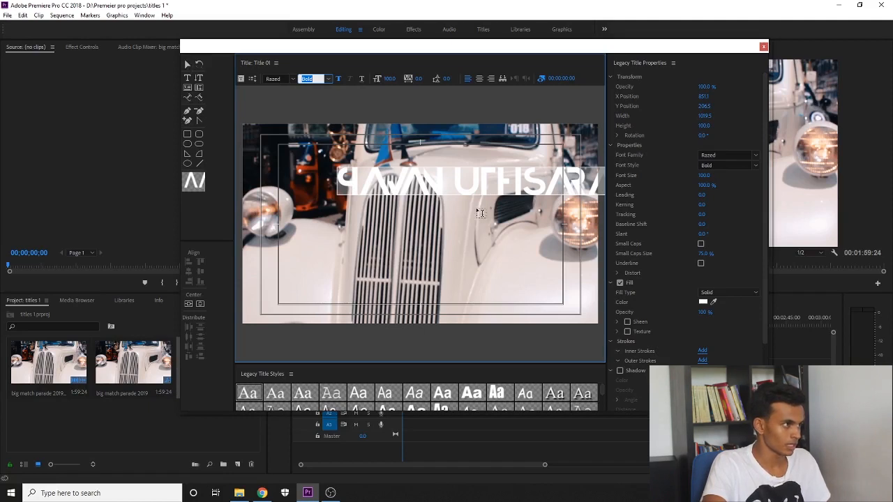
click(187, 67)
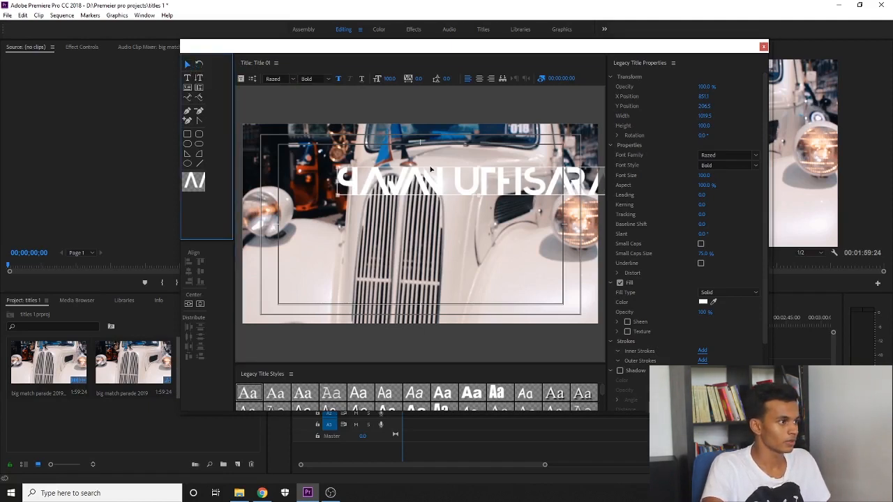
Move the name down over the headlights, shrink it to size 101.7, and centre it
drag(470, 185, 408, 214)
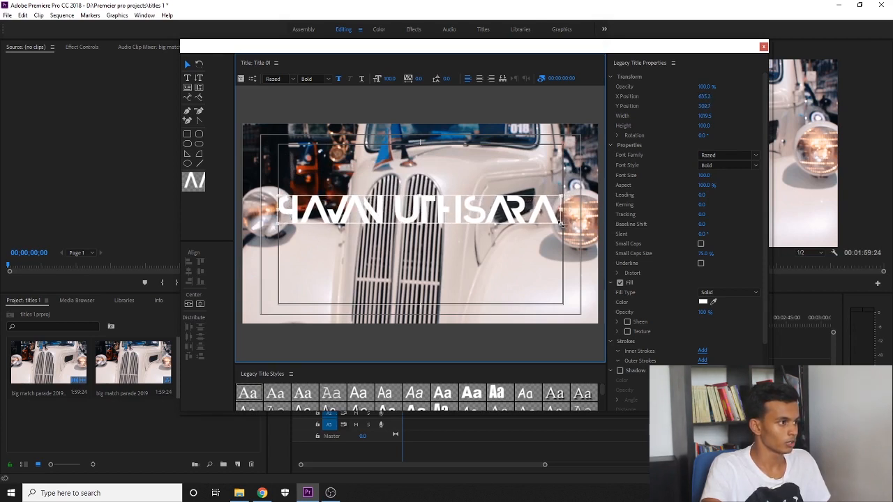
drag(560, 223, 552, 226)
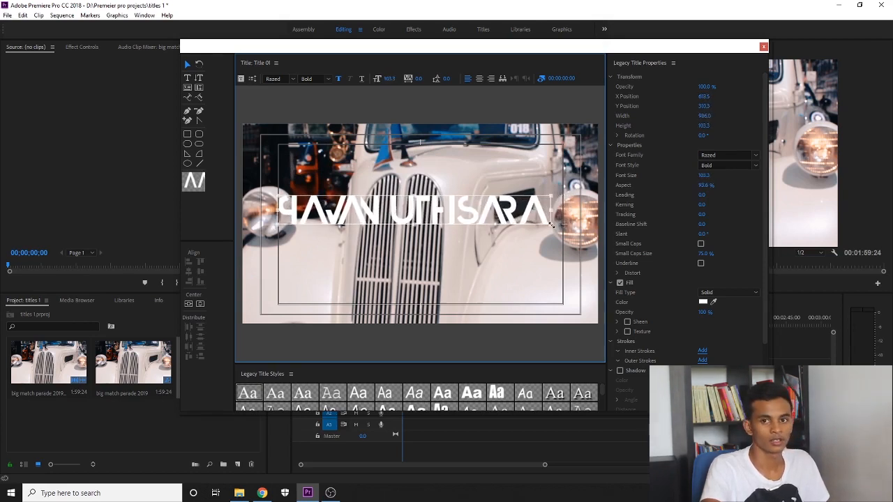
drag(427, 215, 434, 213)
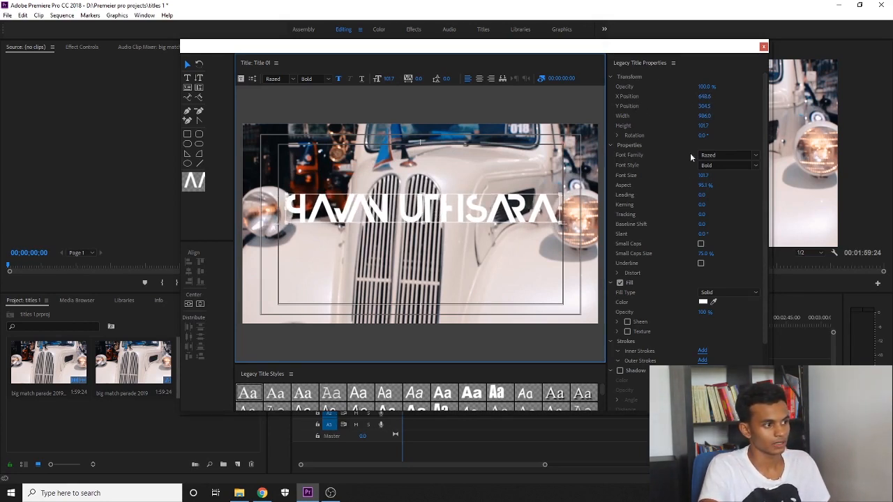
Open the Color Picker for the name's Fill Color, currently white FFFFFF
scroll(655, 138, down, 4)
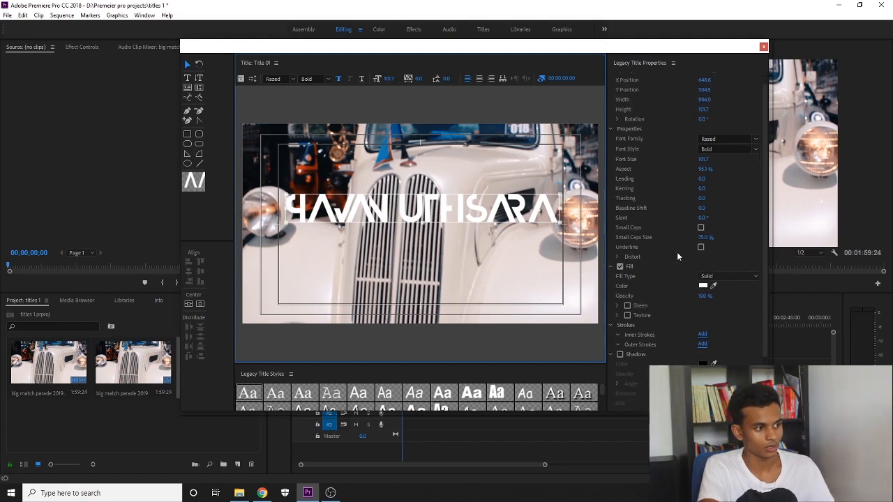
scroll(723, 300, up, 1)
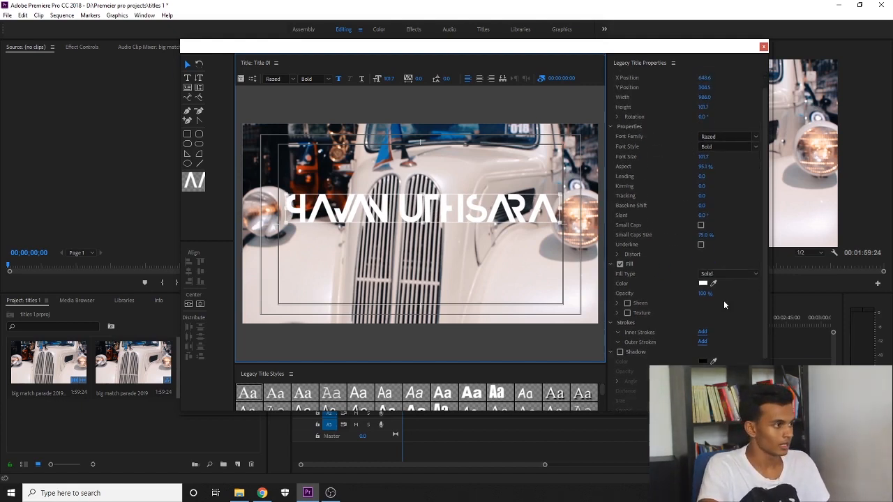
scroll(724, 300, down, 2)
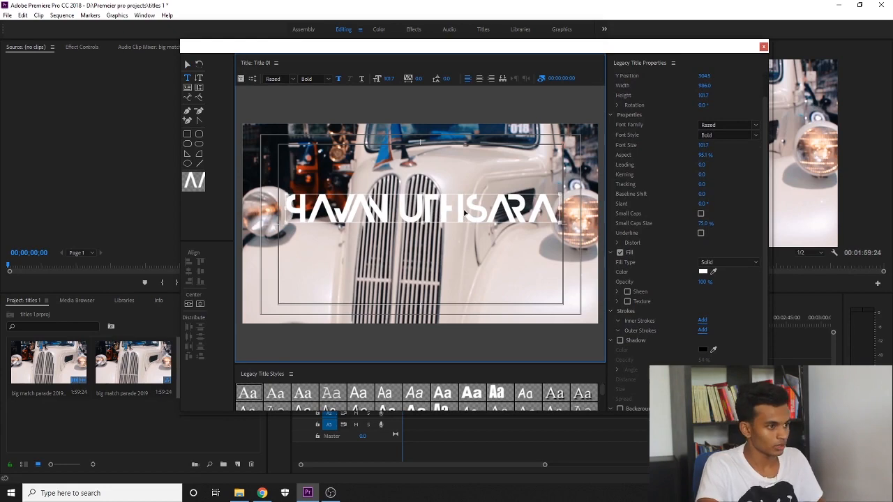
click(702, 271)
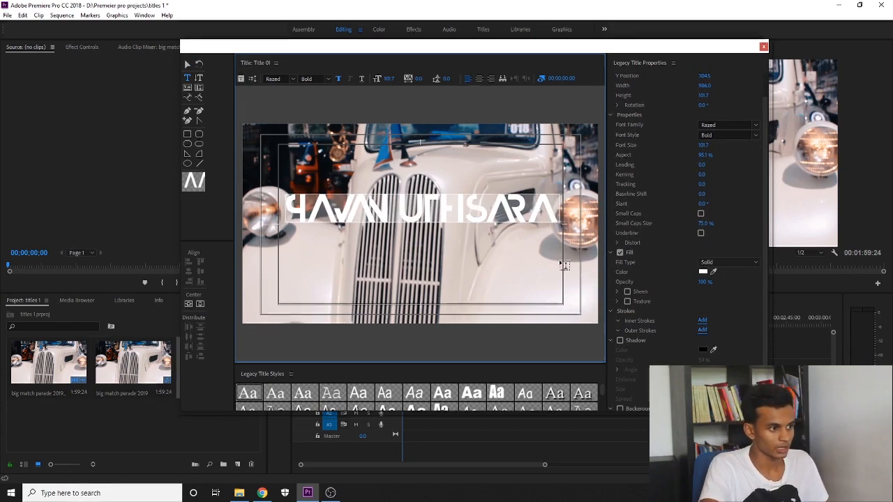
click(702, 271)
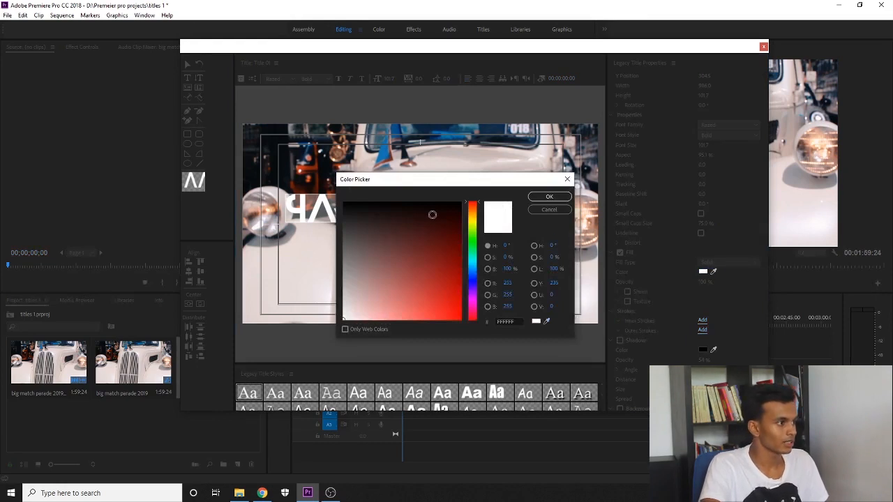
Try red shades, then apply a bright cyan fill to the name
drag(433, 215, 450, 303)
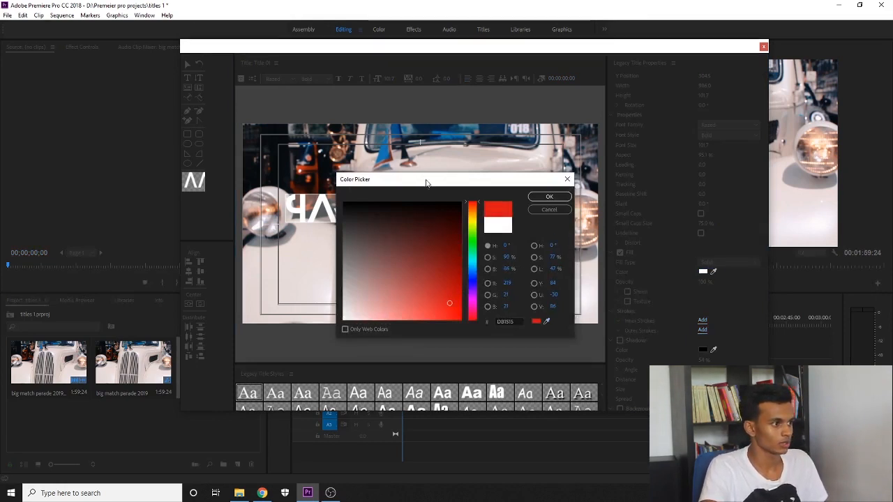
drag(425, 180, 564, 120)
drag(544, 209, 591, 236)
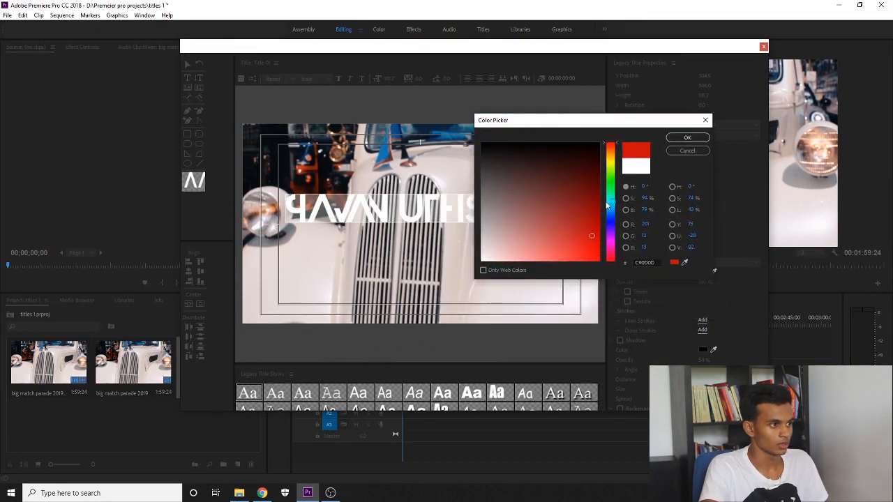
drag(609, 183, 610, 202)
click(598, 260)
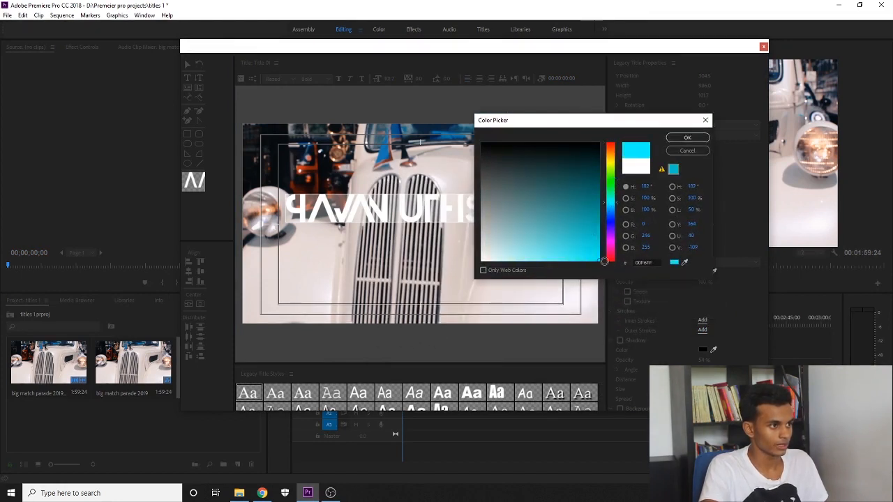
click(686, 136)
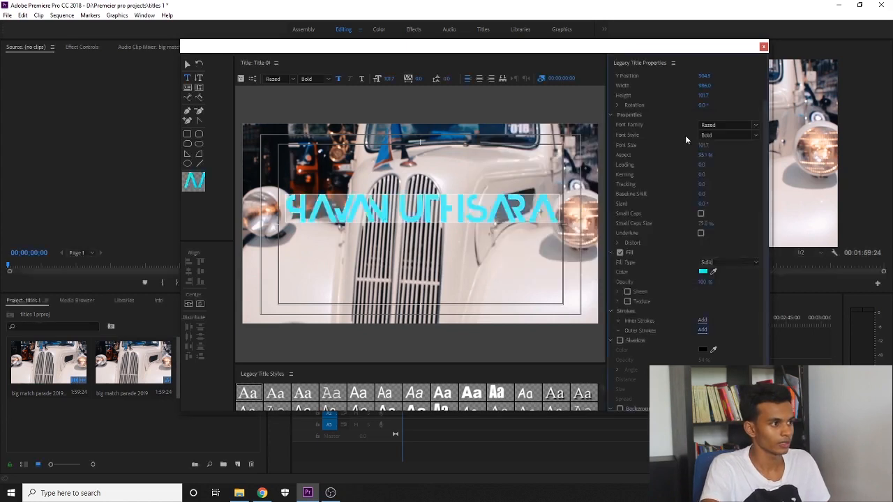
Sample a dark grey fill, then reset the name's fill to white FFFFFF
click(713, 271)
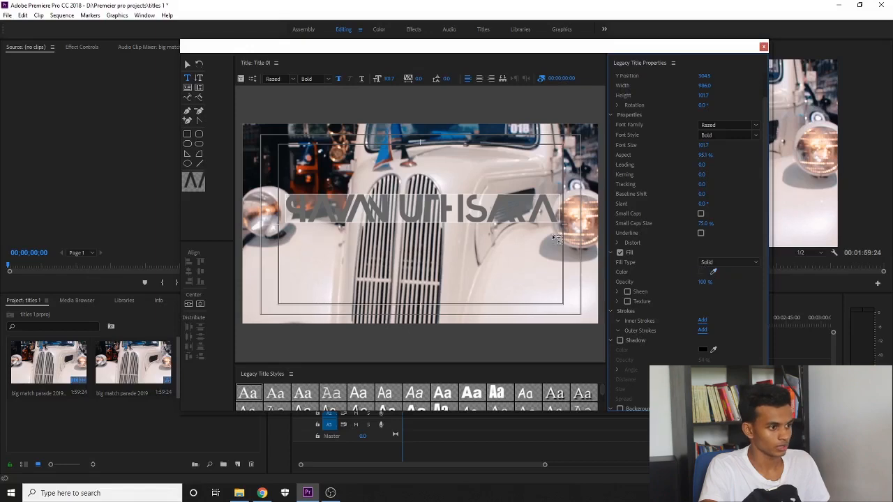
click(702, 273)
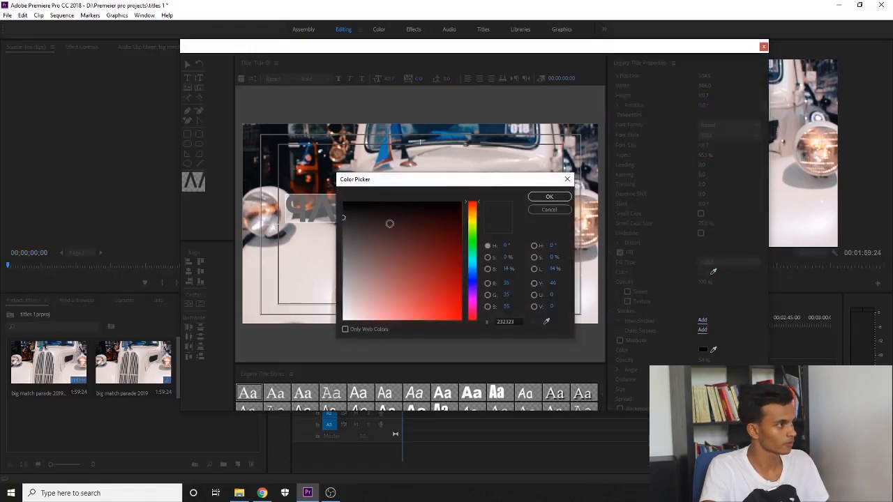
drag(388, 223, 252, 393)
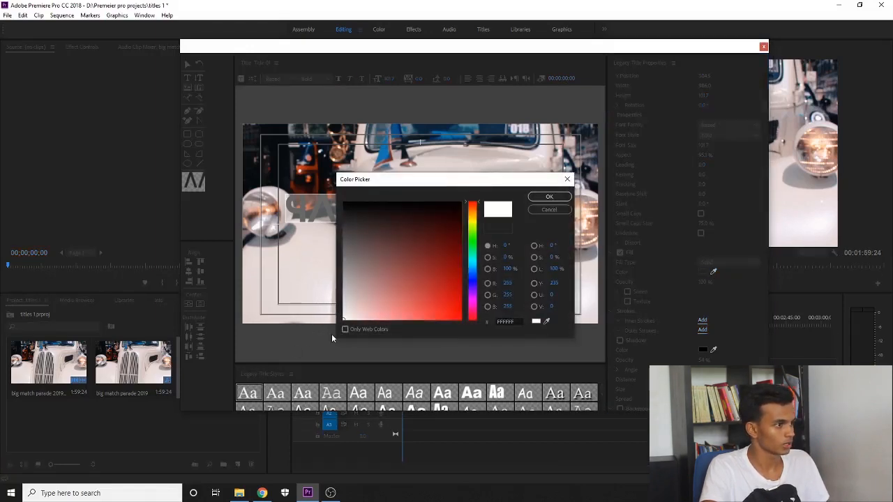
click(547, 197)
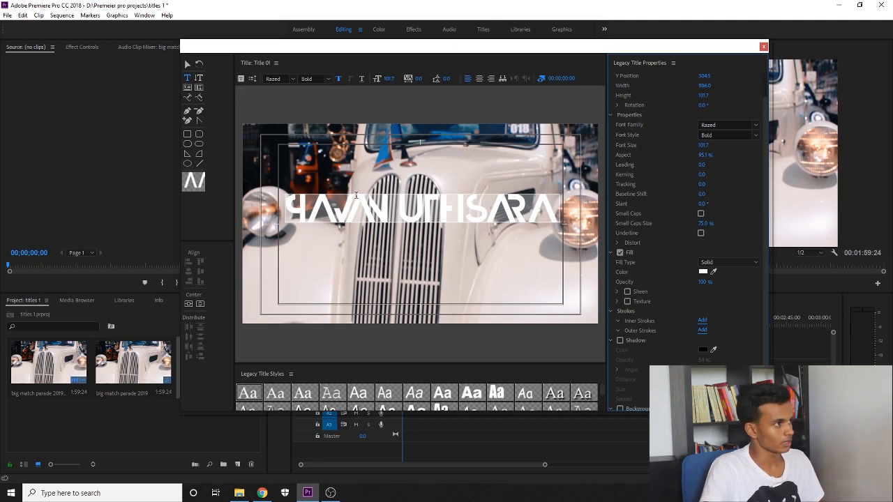
Underline the name, tweak kerning, add a placeholder line 'sdsssadjgsd', and reopen the fill picker
click(362, 79)
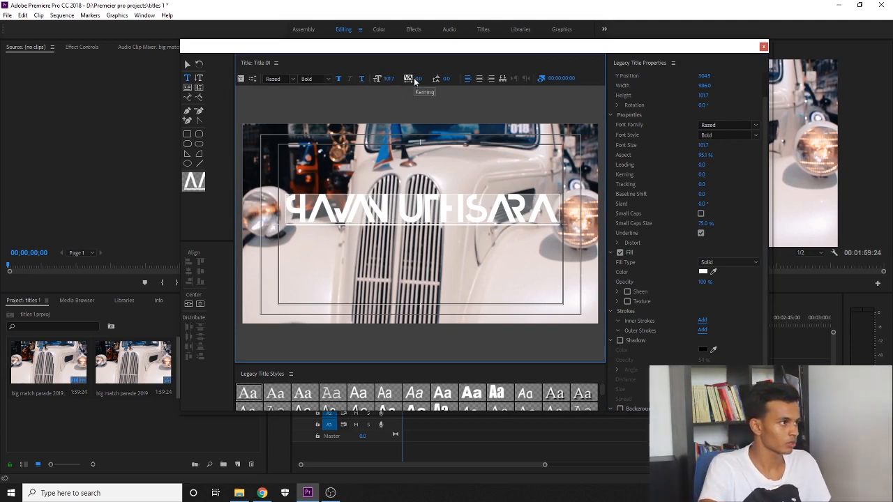
mouse_move(419, 78)
mouse_down()
mouse_move(446, 78)
mouse_move(422, 78)
mouse_up()
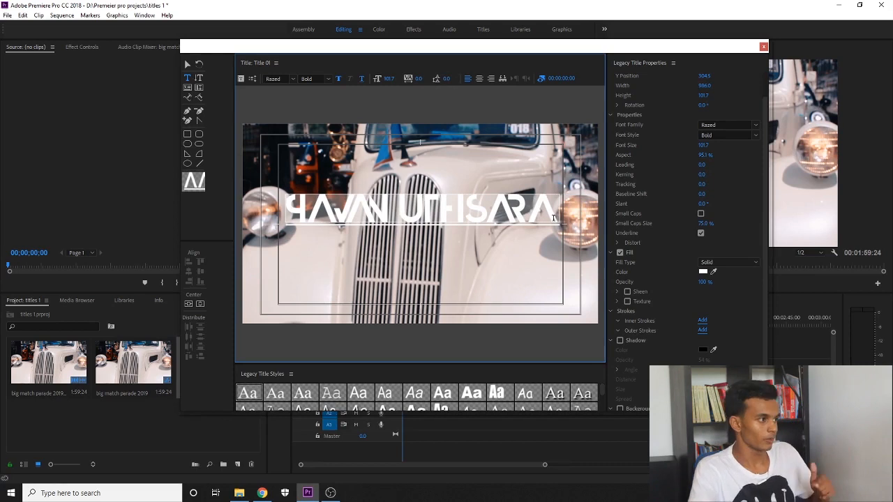
key(Return)
text(sdsssadjgsd)
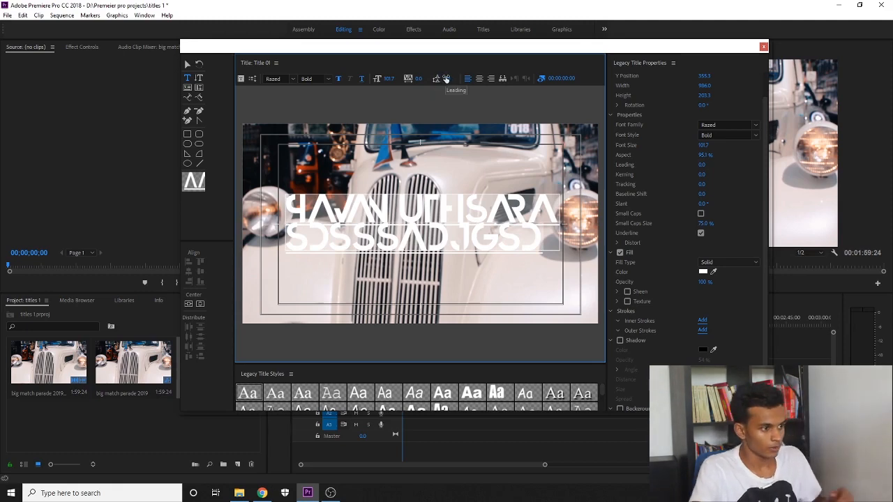
click(703, 272)
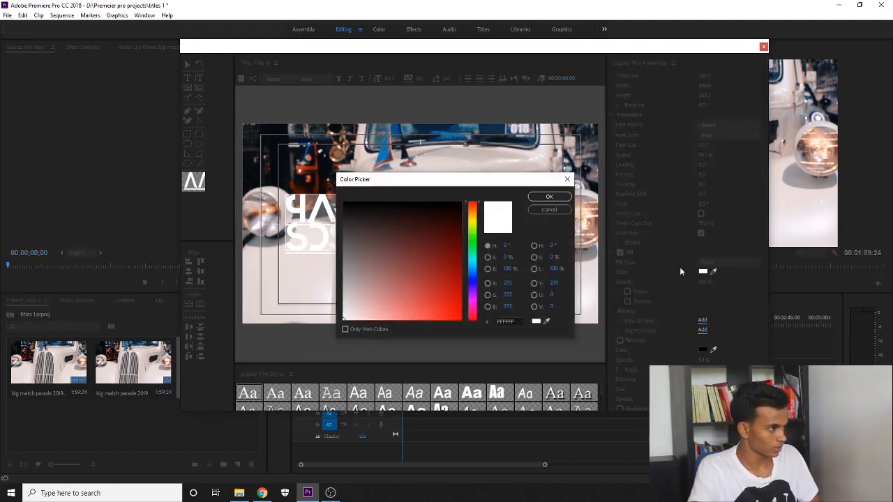
Change the title text's fill colour from black to a bright red
click(548, 198)
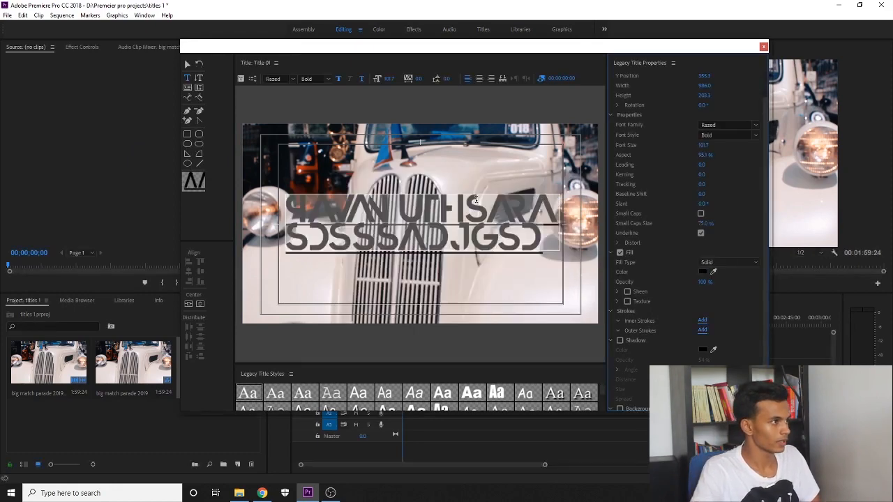
click(704, 272)
click(392, 252)
click(458, 301)
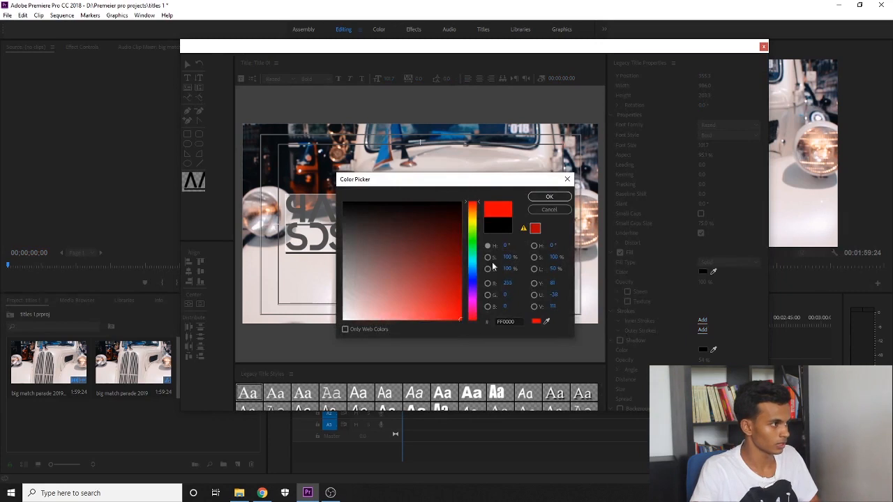
click(549, 197)
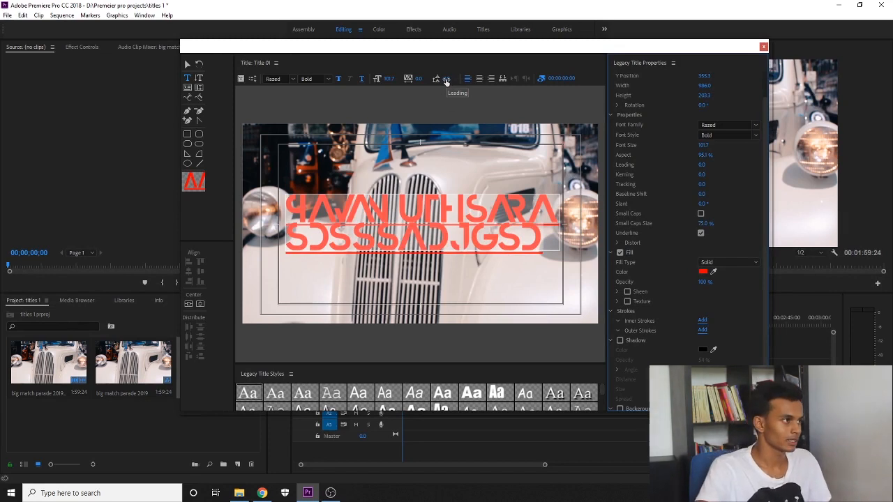
Set leading to 45 and delete the placeholder second line of text
mouse_move(446, 80)
mouse_down()
mouse_move(497, 81)
mouse_move(448, 80)
mouse_up()
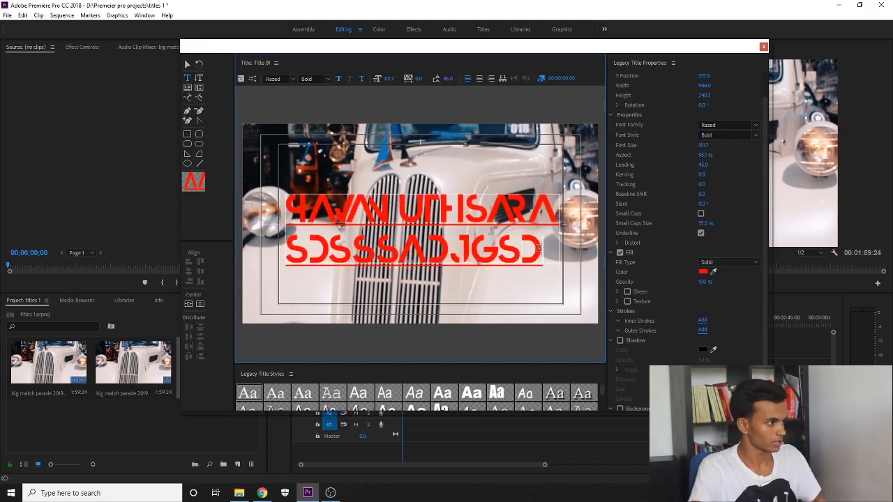
drag(539, 248, 381, 239)
drag(292, 256, 285, 256)
key(BackSpace)
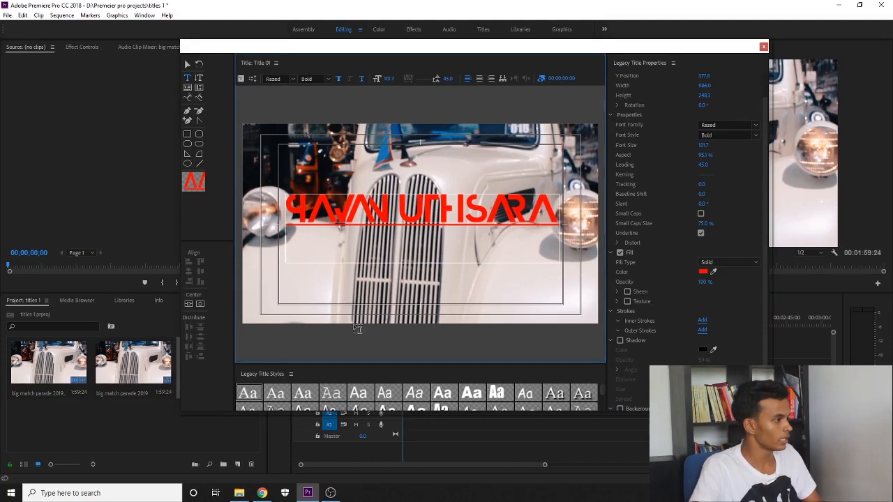
Nudge the title slightly into position with the Selection tool and close the Titler
scroll(413, 392, down, 4)
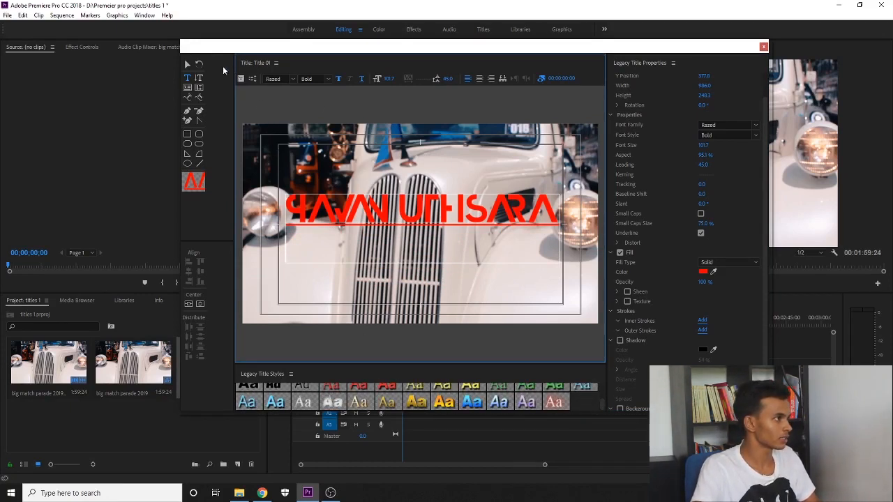
click(188, 65)
drag(452, 226, 454, 218)
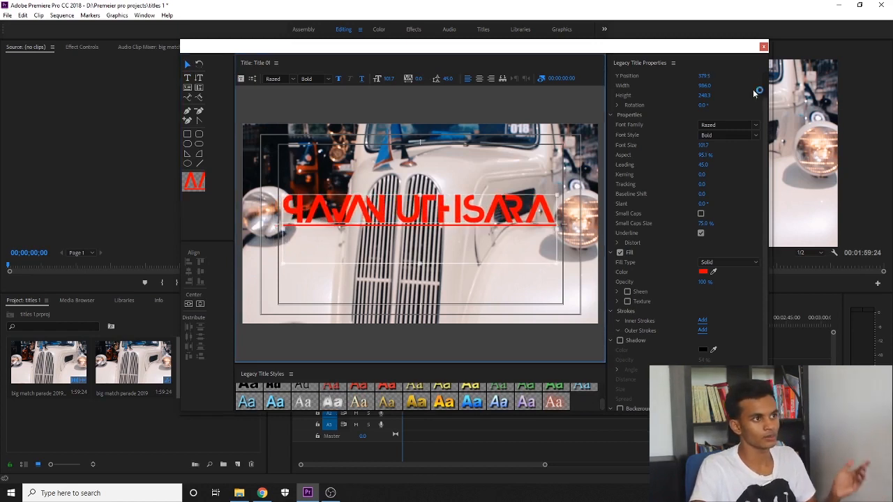
click(764, 47)
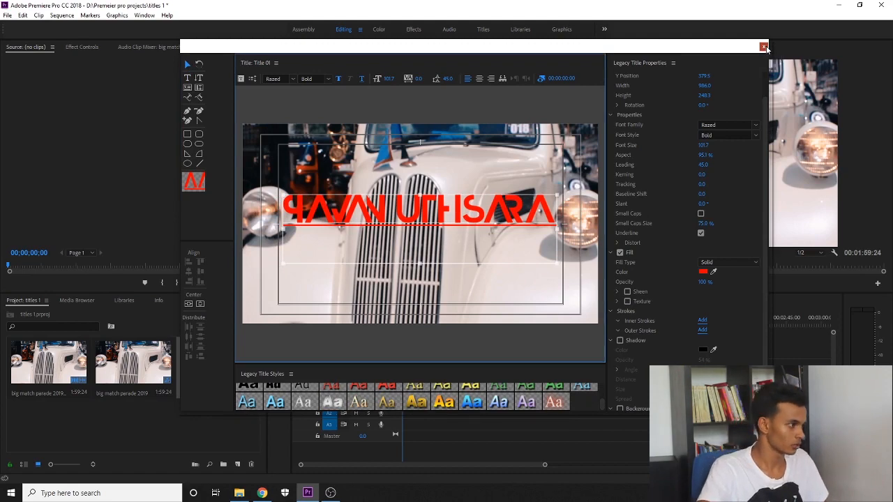
Place Title 01 on V2 above the car video and extend it near the video's end
click(207, 423)
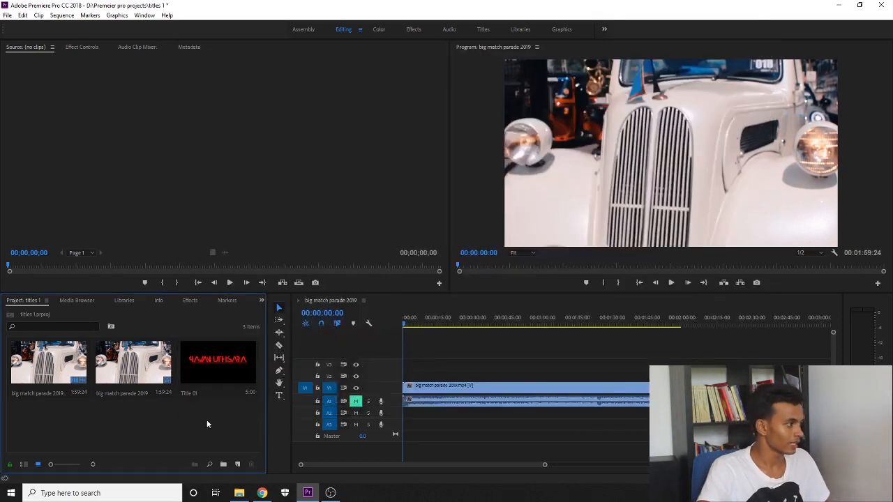
click(207, 361)
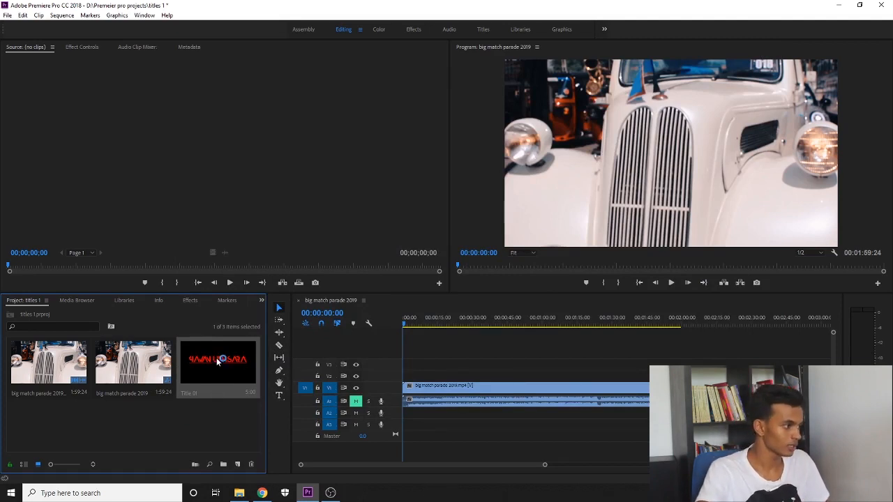
drag(209, 359, 403, 381)
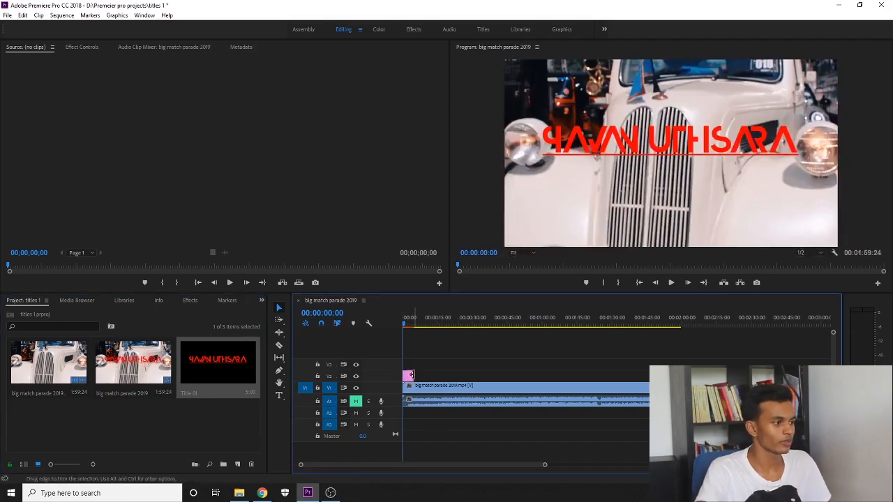
drag(409, 376, 682, 377)
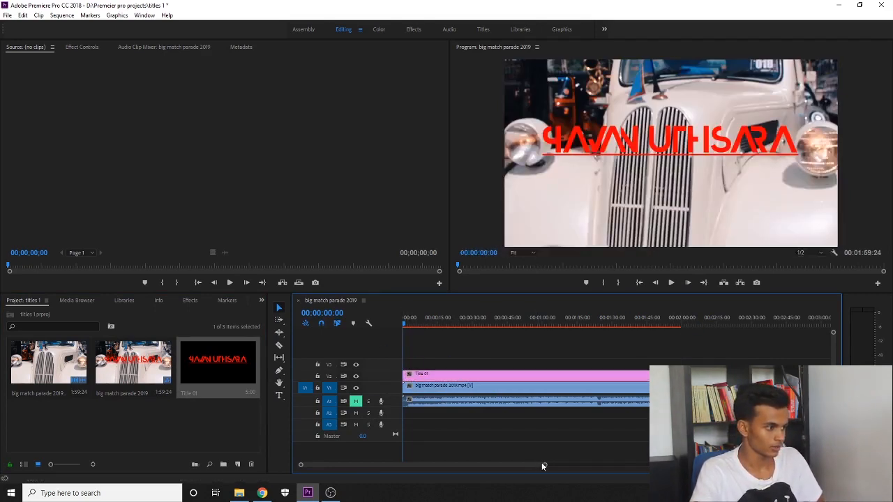
Trim the title to start about 3.5 seconds in and widen the Timeline panel
drag(545, 466, 368, 465)
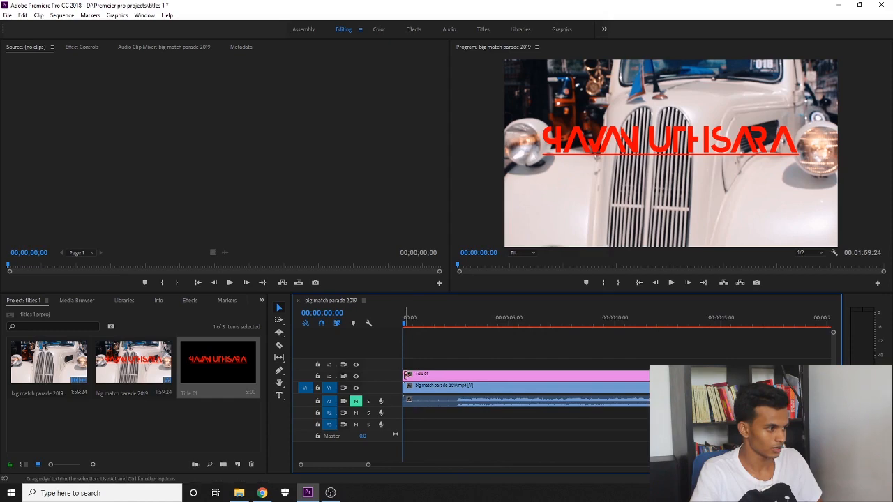
drag(423, 374, 499, 375)
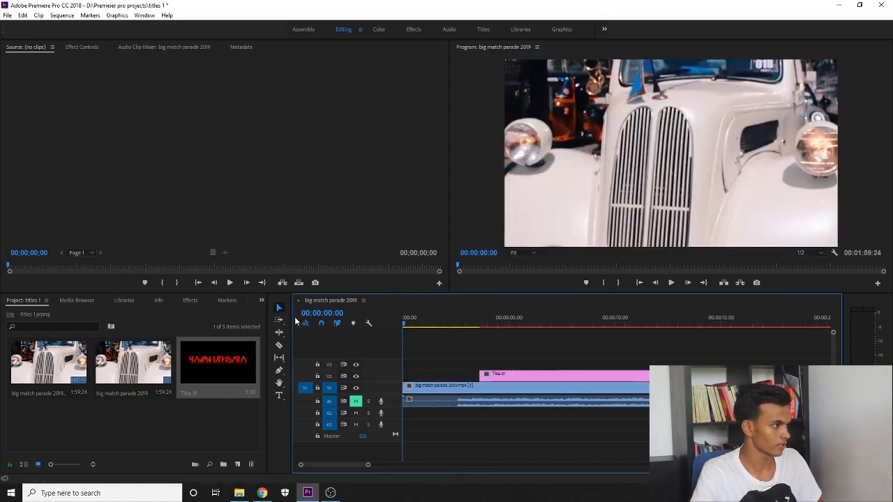
drag(289, 317, 102, 307)
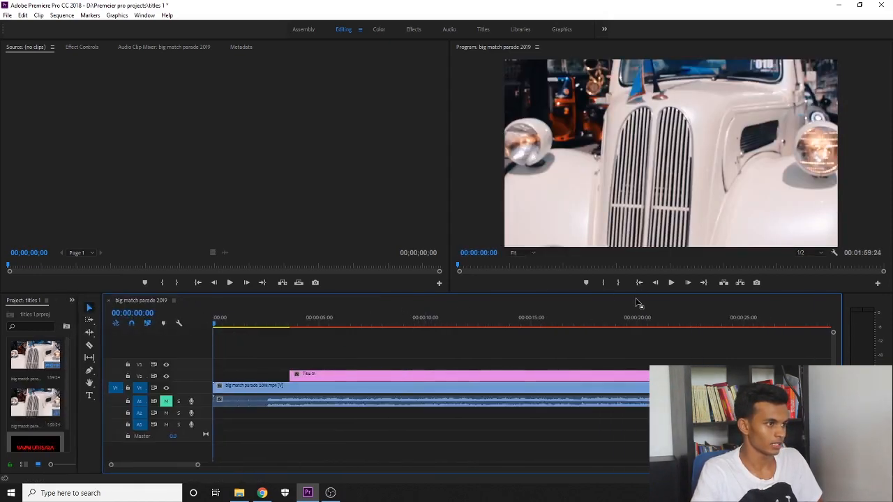
click(669, 283)
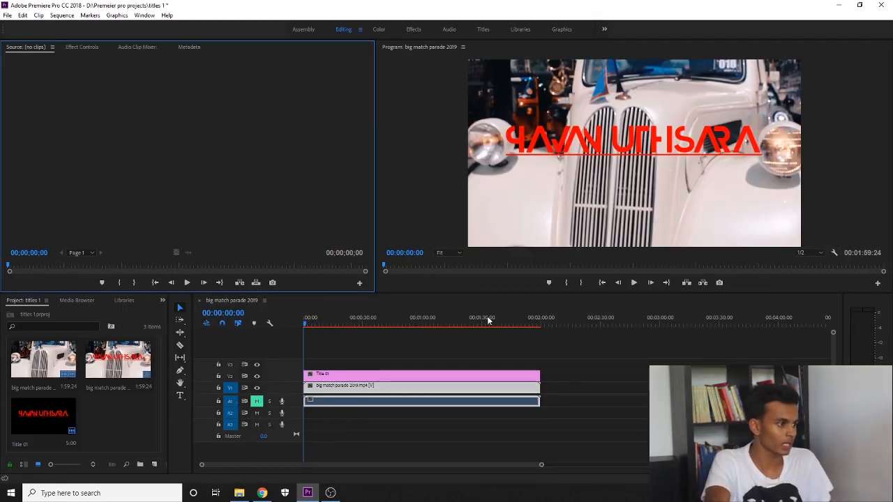
Play the sequence to 00:00:04:18 to check the red underlined name over the car, then stop
click(634, 282)
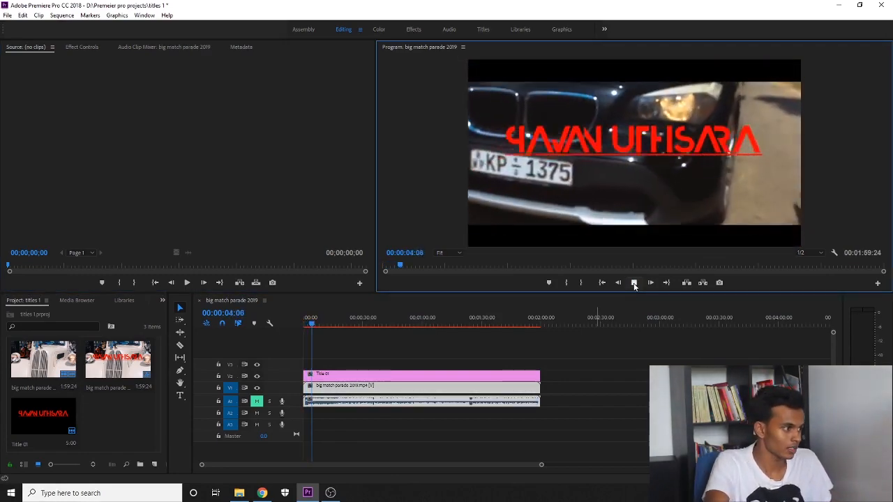
click(634, 283)
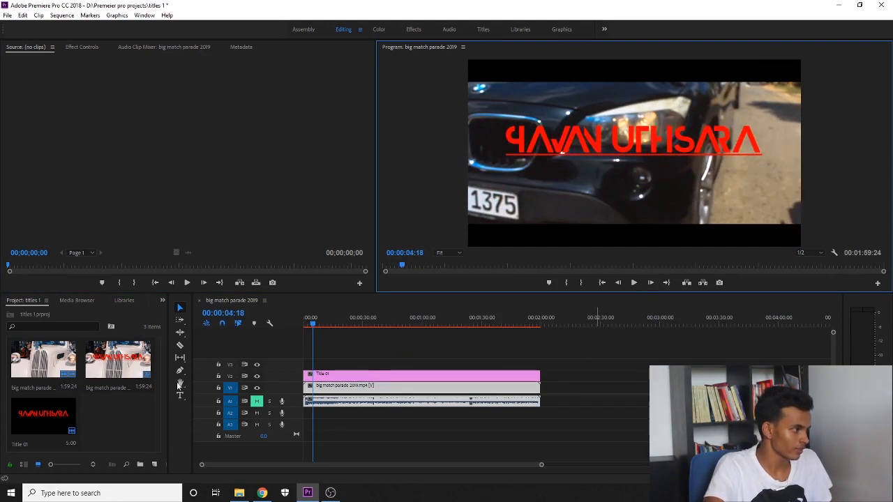